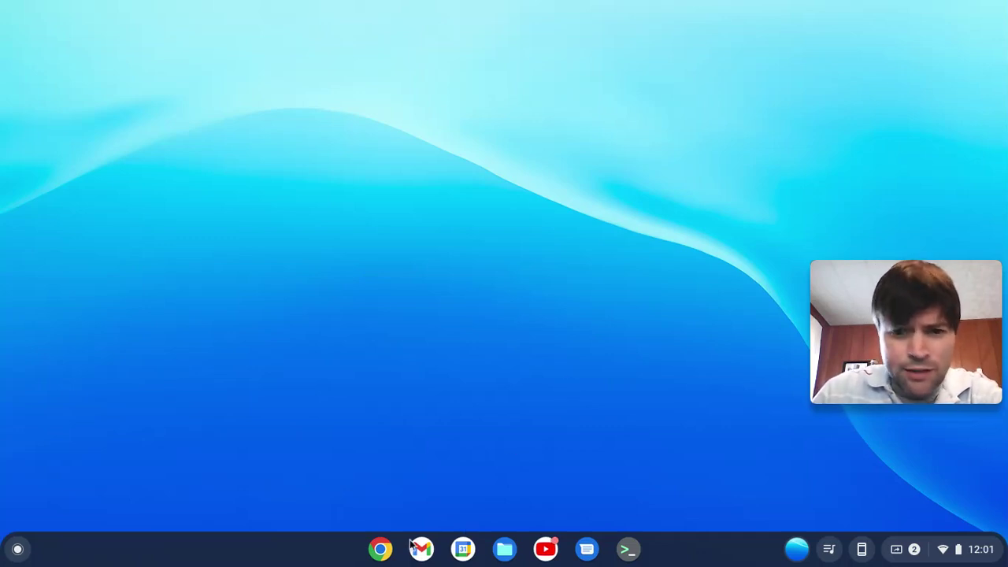
Open Chrome and search the web for 'brave browser download'.
{"action": "left_click", "coordinate": [380, 549]}
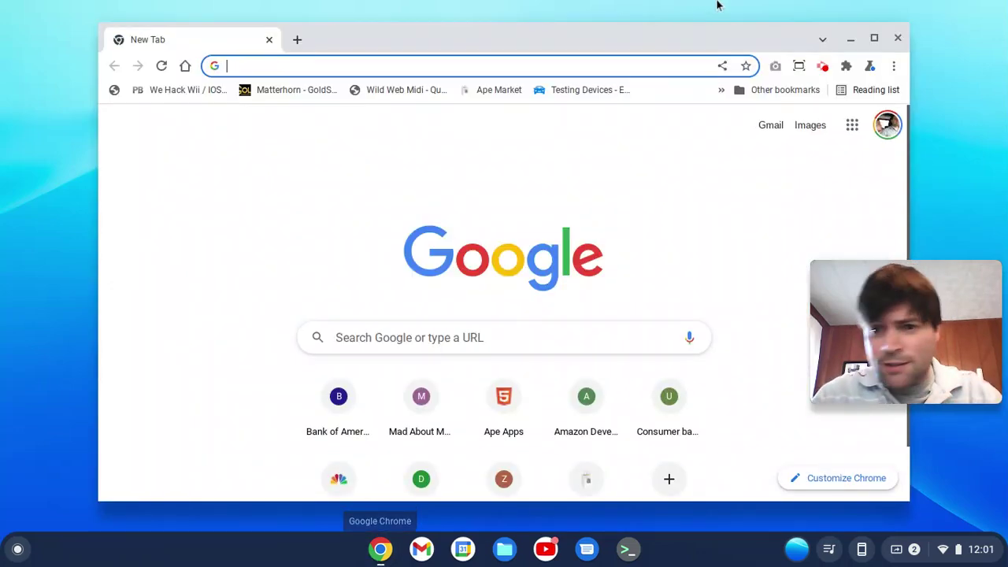
{"action": "left_click", "coordinate": [461, 63]}
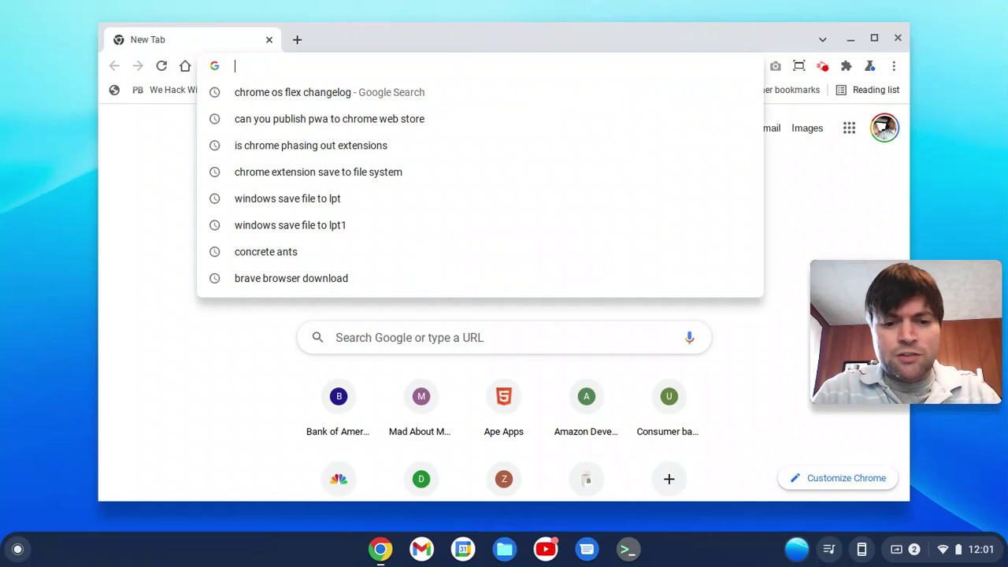
{"action": "type", "text": "brave browser download"}
{"action": "key", "text": "Return"}
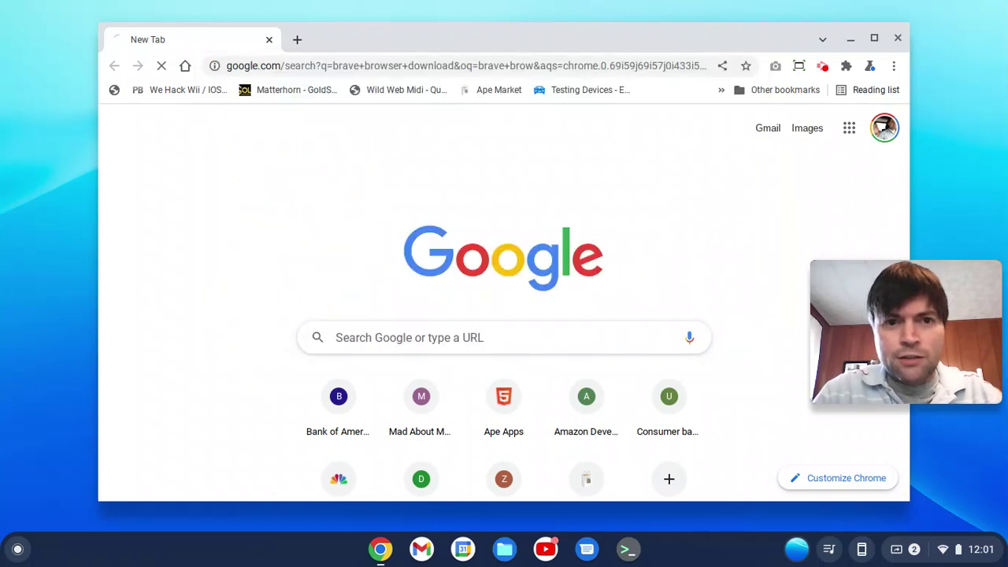
{"action": "scroll", "coordinate": [260, 333], "scroll_direction": "down", "scroll_amount": 1}
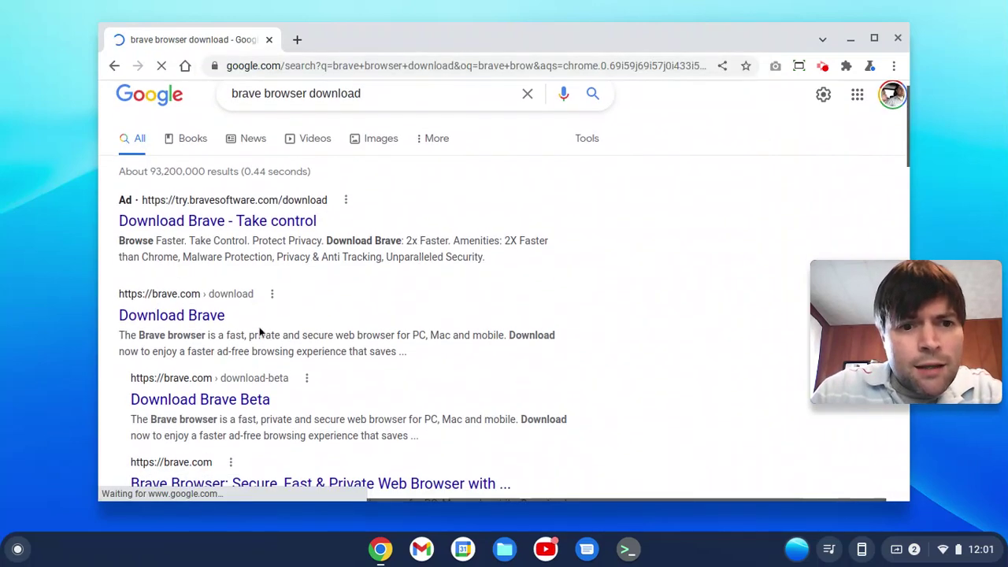
Open the brave.com download page and dismiss its Brave Talk banner.
{"action": "left_click", "coordinate": [171, 319]}
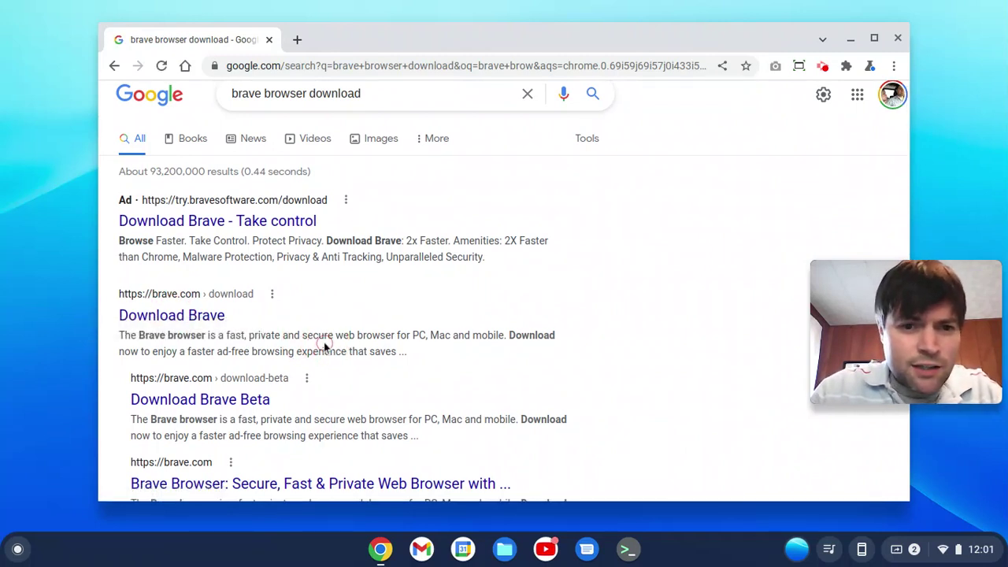
{"action": "left_click", "coordinate": [210, 320]}
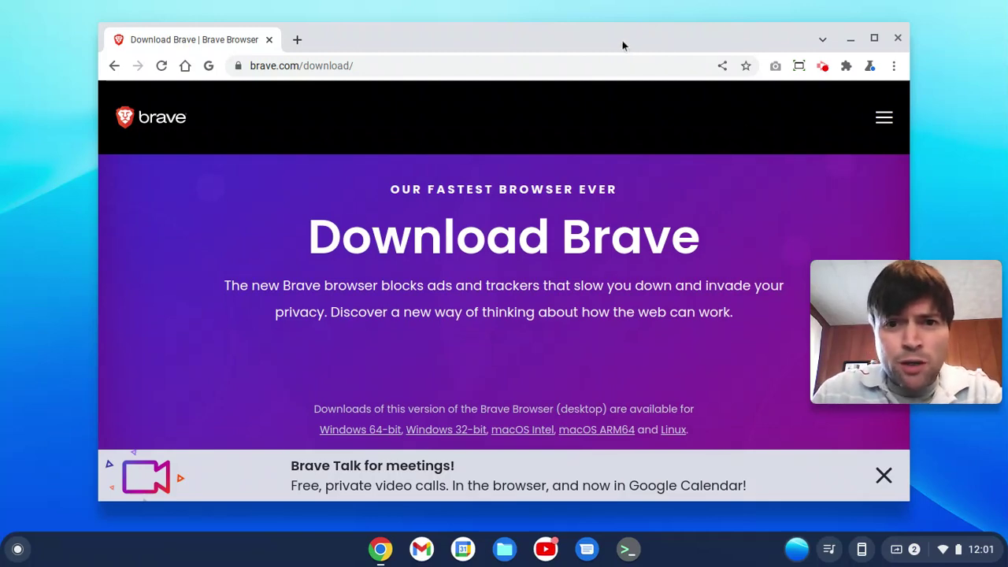
{"action": "left_click_drag", "start_coordinate": [622, 41], "coordinate": [571, 27]}
{"action": "left_click", "coordinate": [834, 463]}
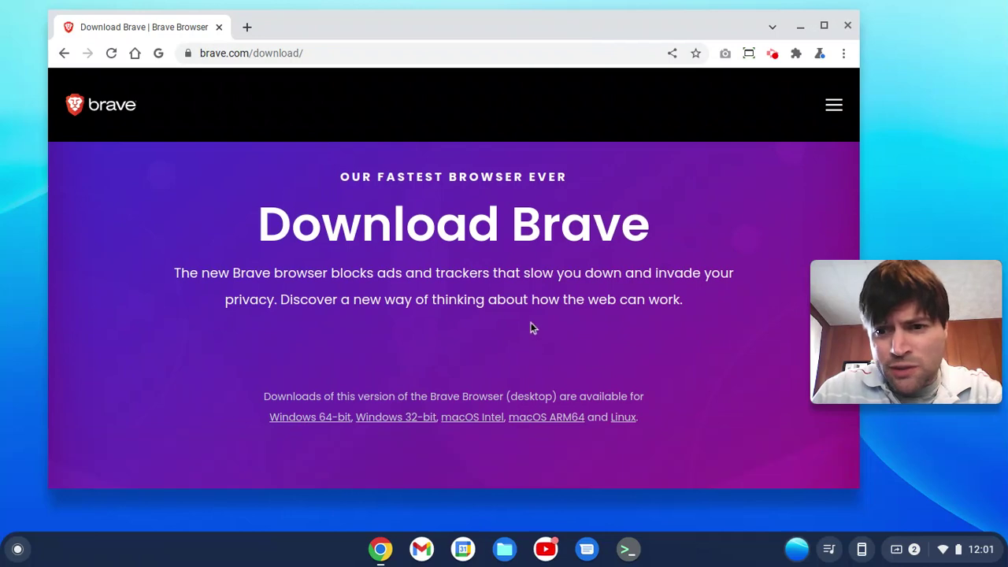
{"action": "scroll", "coordinate": [482, 310], "scroll_direction": "down", "scroll_amount": 1}
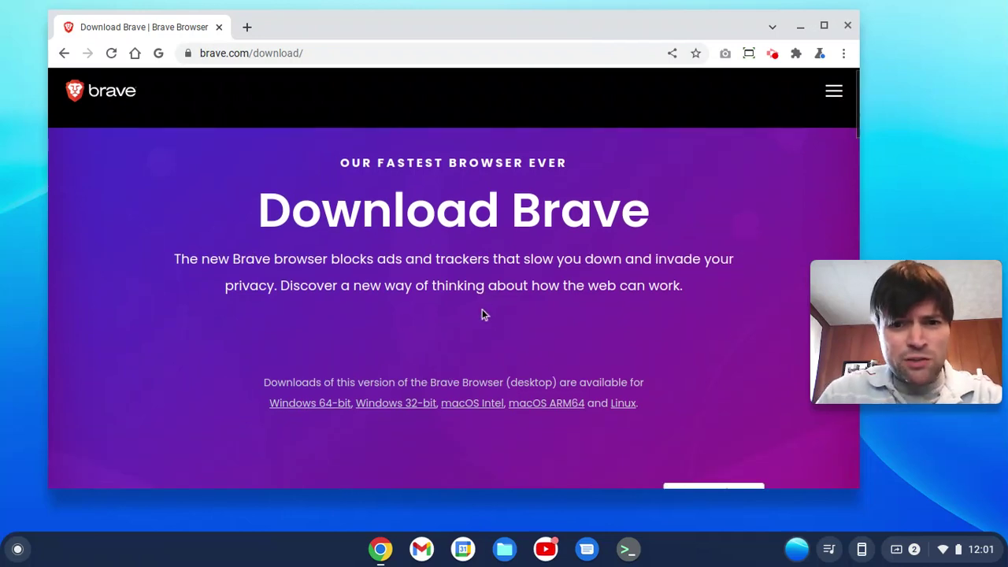
{"action": "scroll", "coordinate": [482, 310], "scroll_direction": "down", "scroll_amount": 3}
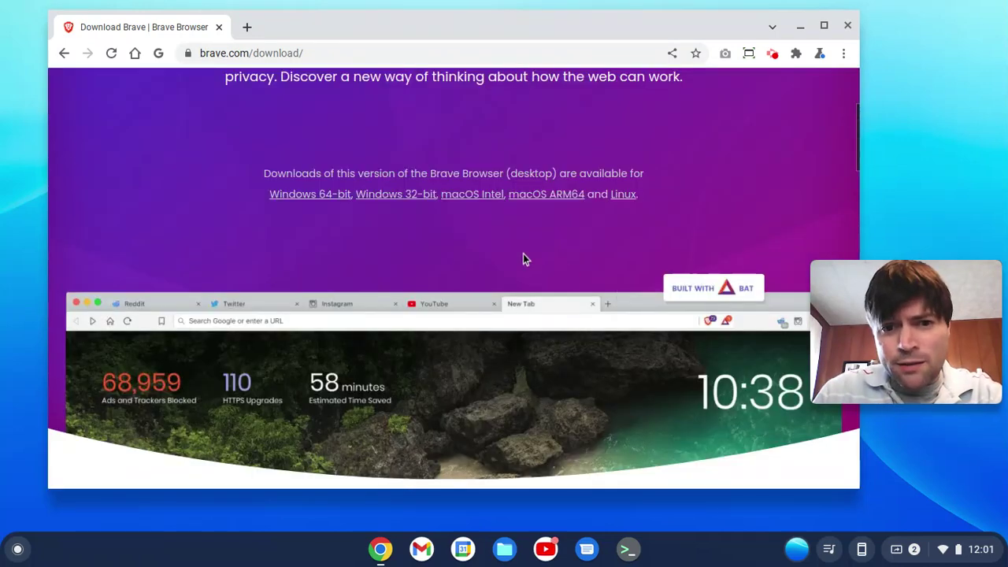
{"action": "scroll", "coordinate": [523, 258], "scroll_direction": "up", "scroll_amount": 1}
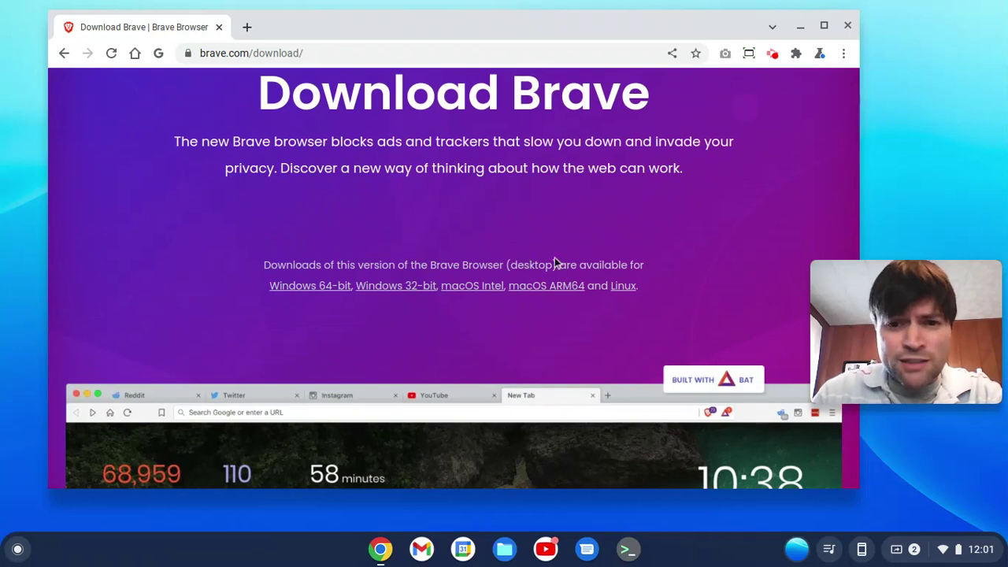
Open Brave's Linux install page and scroll to the Release Channel apt commands for Debian, Ubuntu and Mint.
{"action": "left_click", "coordinate": [622, 286]}
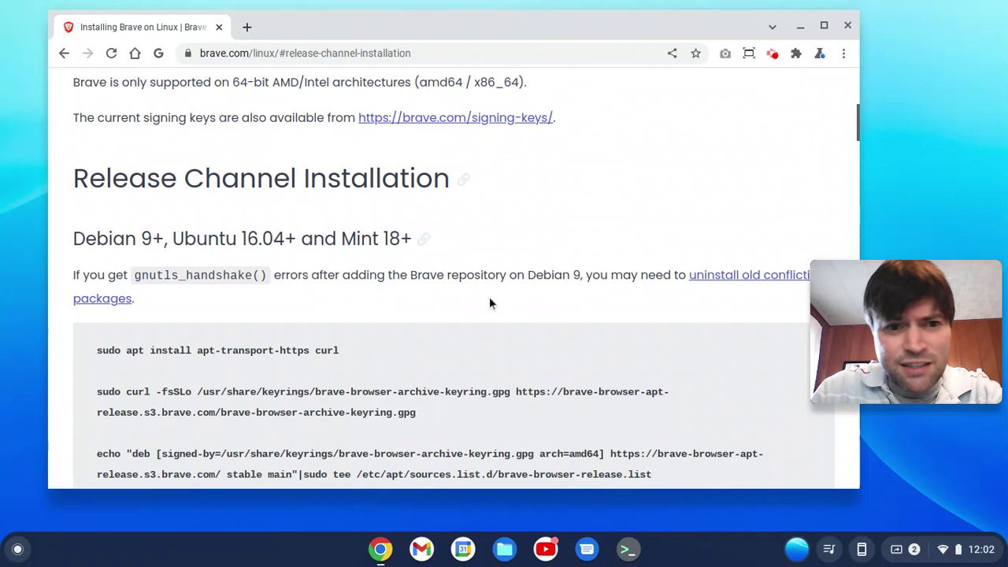
{"action": "scroll", "coordinate": [479, 300], "scroll_direction": "down", "scroll_amount": 1}
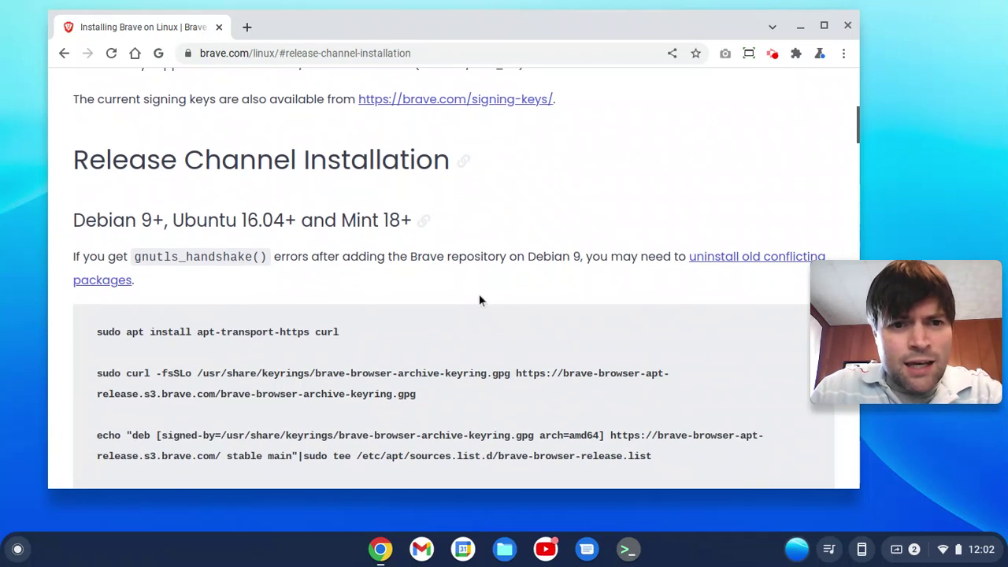
{"action": "scroll", "coordinate": [478, 299], "scroll_direction": "down", "scroll_amount": 1}
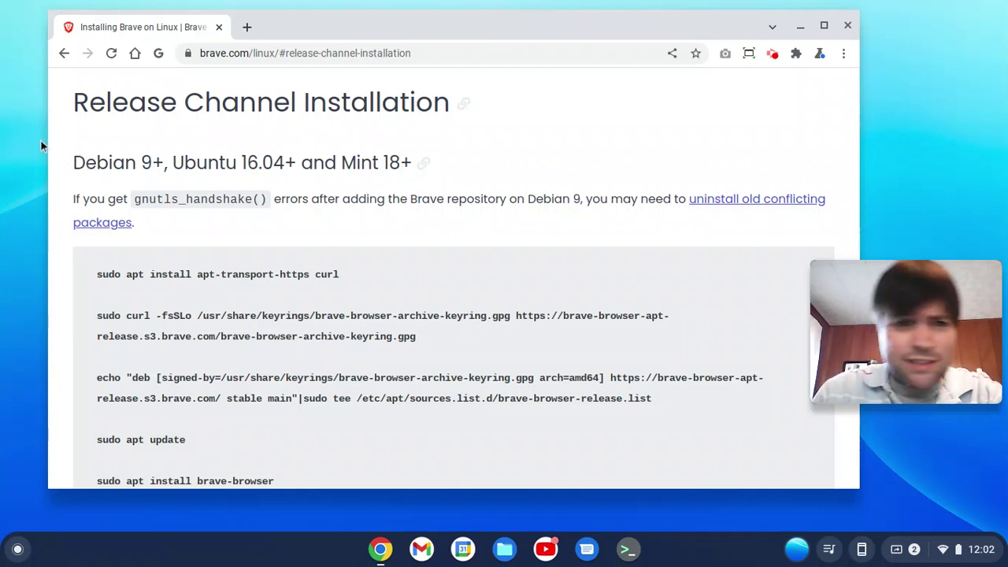
{"action": "scroll", "coordinate": [101, 163], "scroll_direction": "down", "scroll_amount": 2}
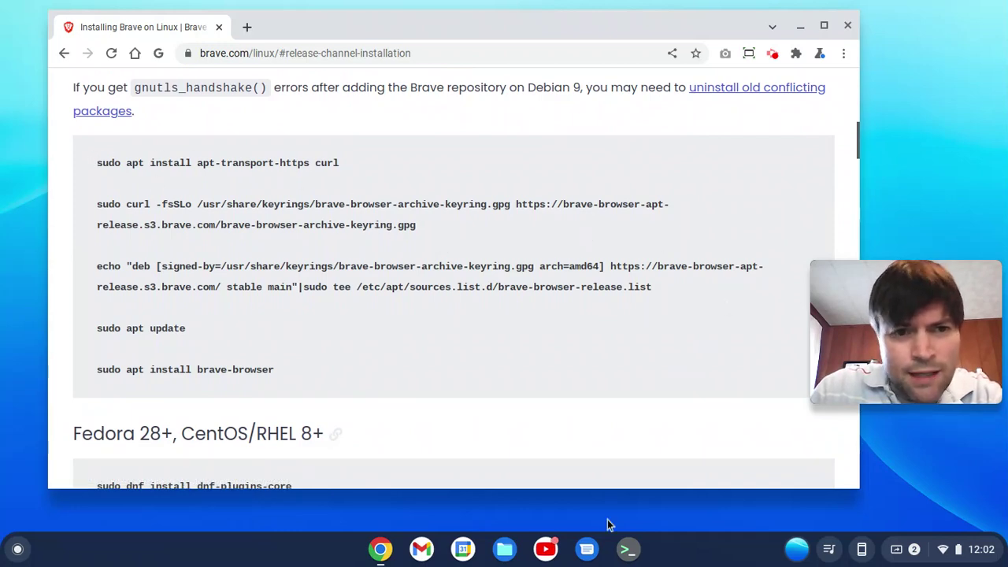
Open the Linux terminal and position it beside the Brave install page.
{"action": "left_click", "coordinate": [627, 549]}
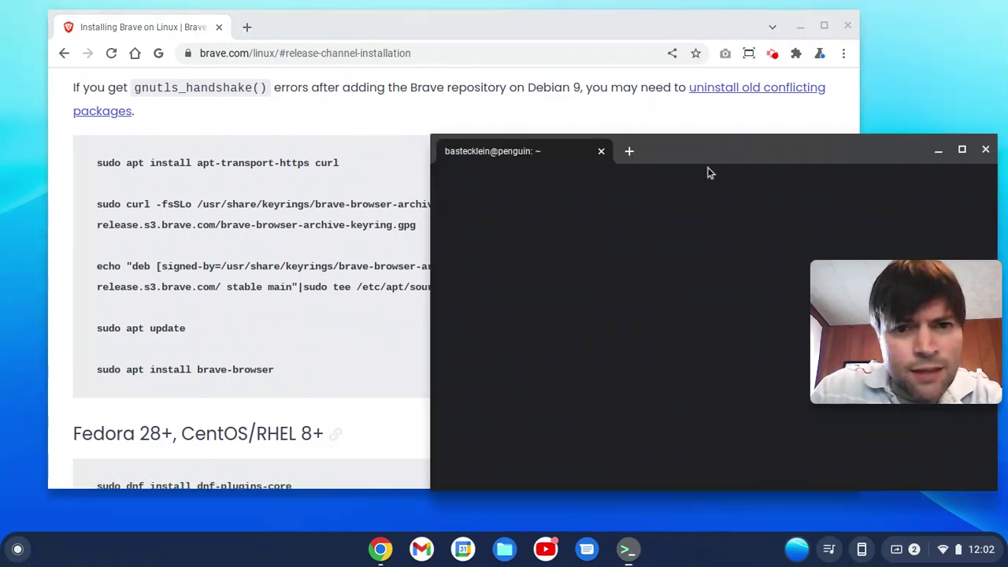
{"action": "left_click", "coordinate": [630, 23]}
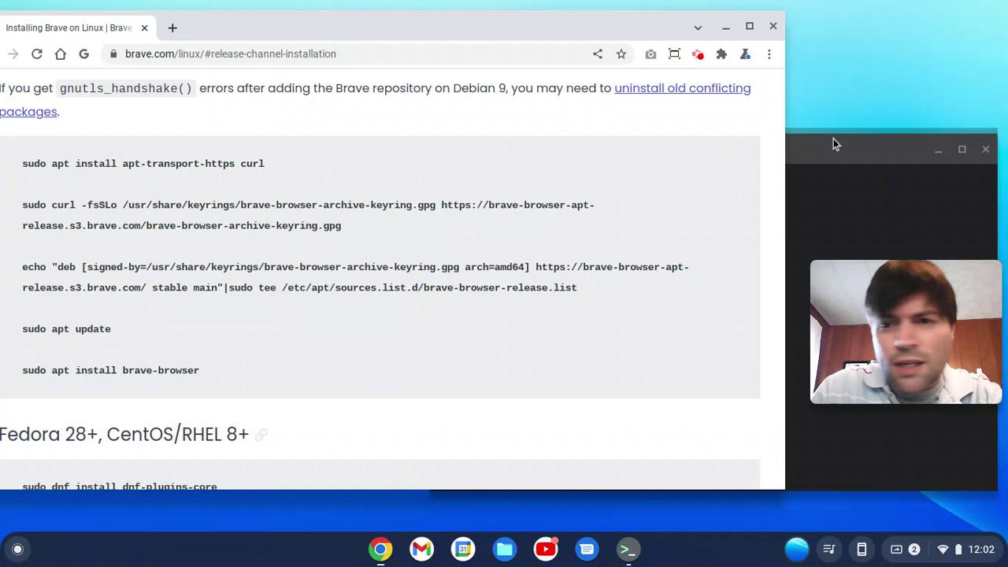
{"action": "left_click", "coordinate": [834, 140]}
{"action": "left_click_drag", "start_coordinate": [839, 147], "coordinate": [678, 275]}
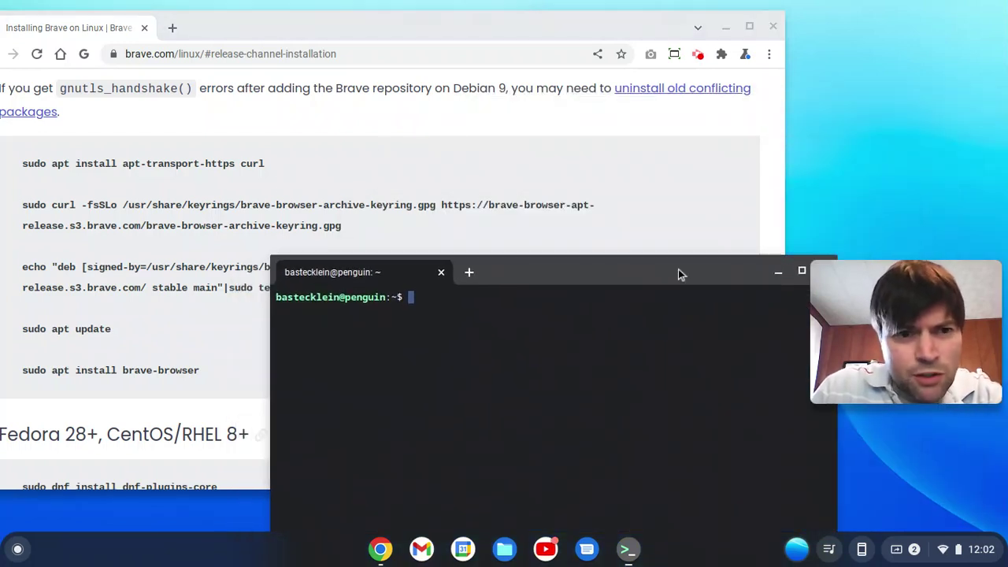
Copy the sudo apt install apt-transport-https curl command from the page and run it, confirming with y.
{"action": "left_click_drag", "start_coordinate": [24, 163], "coordinate": [214, 163]}
{"action": "left_click_drag", "start_coordinate": [281, 163], "coordinate": [44, 163]}
{"action": "key", "text": "ctrl+c"}
{"action": "right_click", "coordinate": [45, 163]}
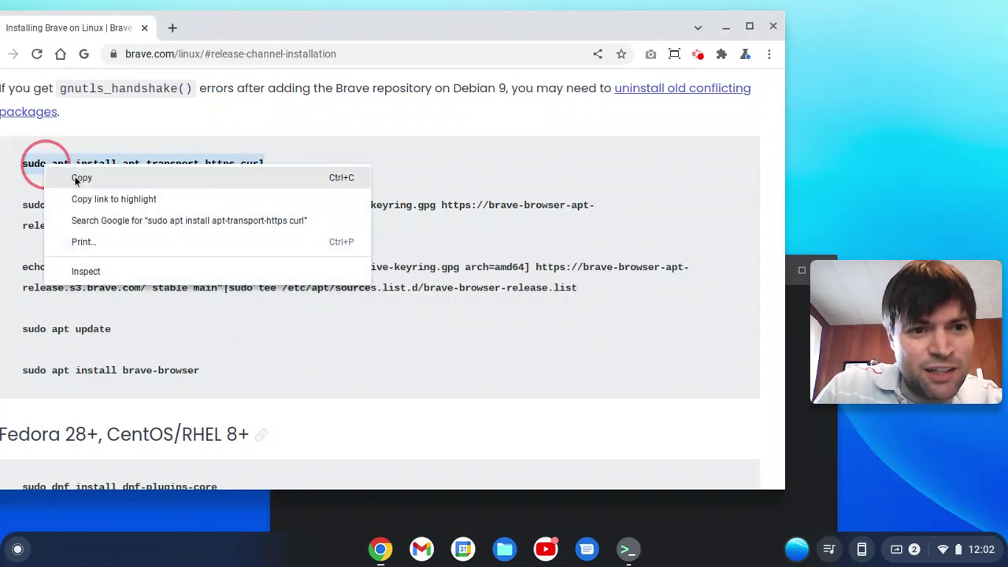
{"action": "left_click", "coordinate": [78, 174]}
{"action": "left_click", "coordinate": [796, 355]}
{"action": "key", "text": "ctrl+shift+v"}
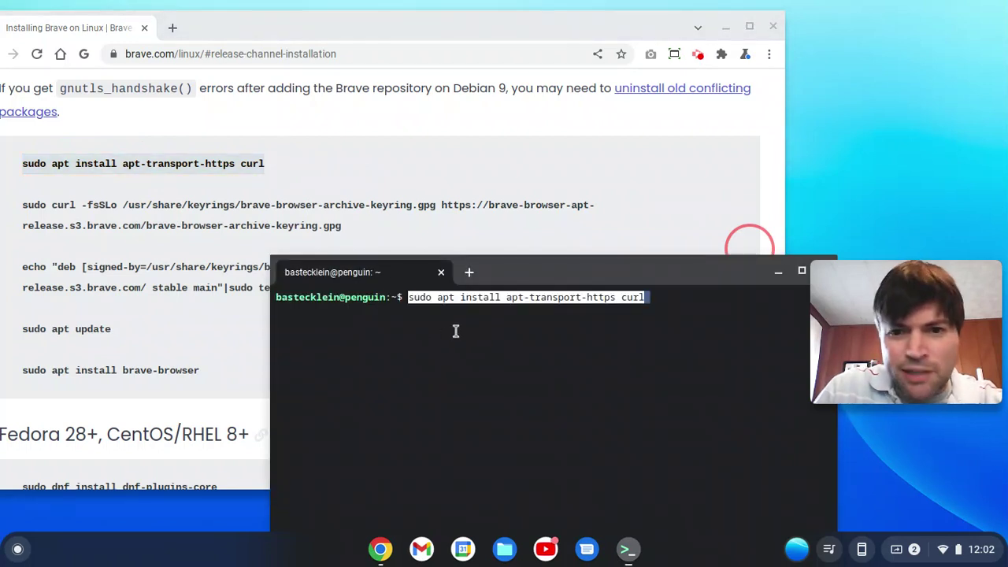
{"action": "key", "text": "Return"}
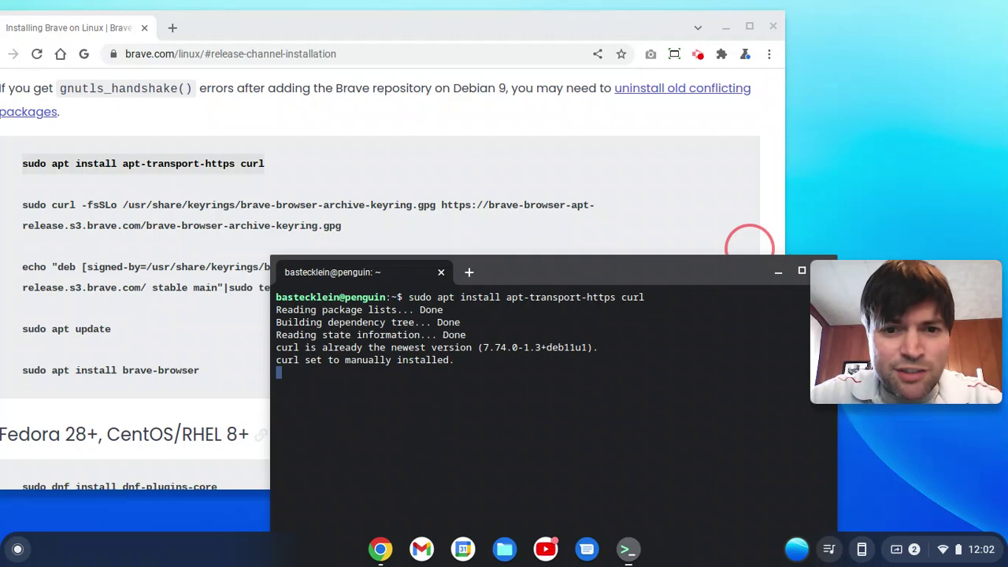
{"action": "type", "text": "y"}
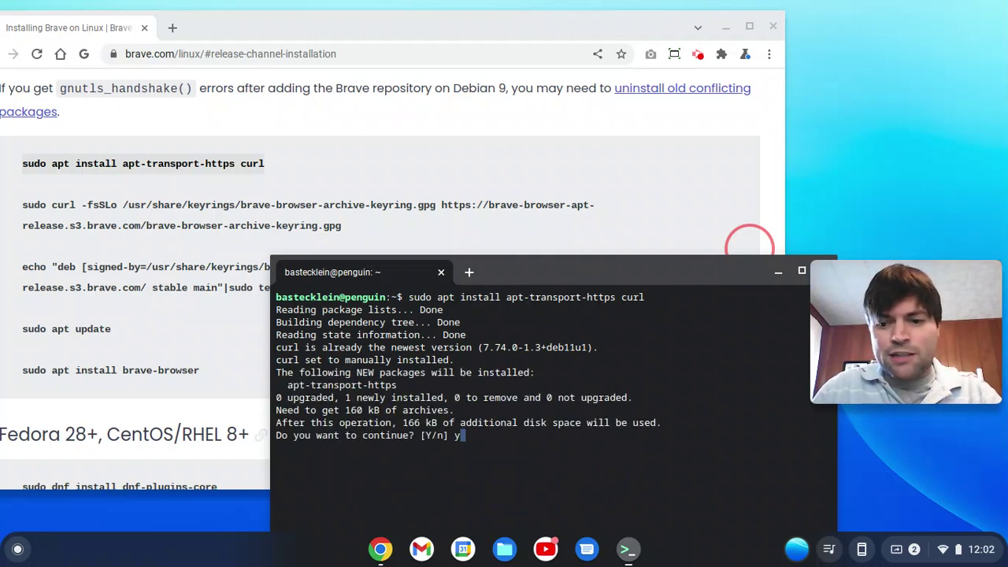
{"action": "key", "text": "Return"}
{"action": "left_click_drag", "start_coordinate": [612, 272], "coordinate": [769, 157]}
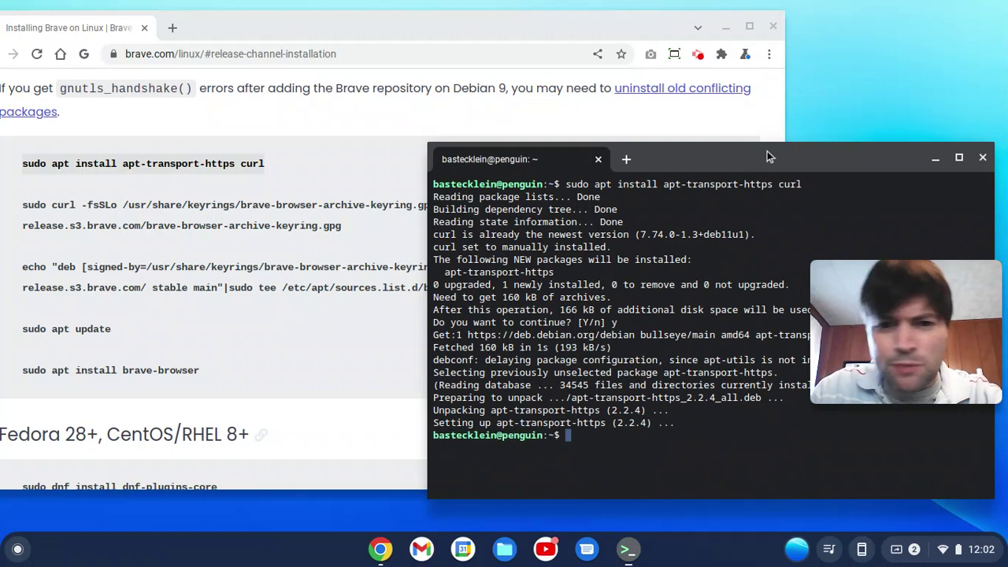
Copy the sudo curl Brave keyring download command from the page and run it in the terminal.
{"action": "left_click", "coordinate": [21, 207]}
{"action": "left_click_drag", "start_coordinate": [22, 206], "coordinate": [365, 231]}
{"action": "right_click", "coordinate": [292, 206]}
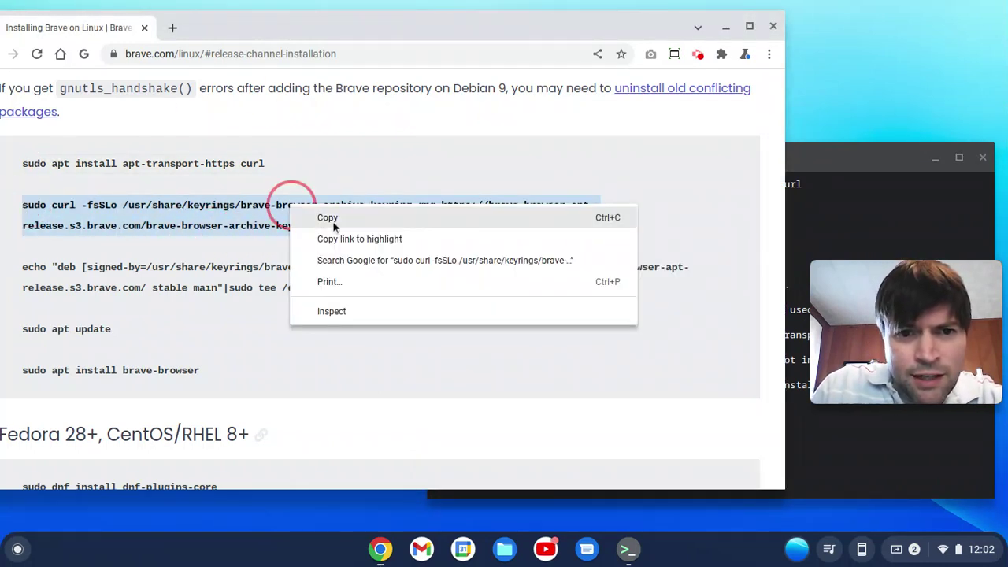
{"action": "left_click", "coordinate": [305, 218]}
{"action": "left_click", "coordinate": [857, 159]}
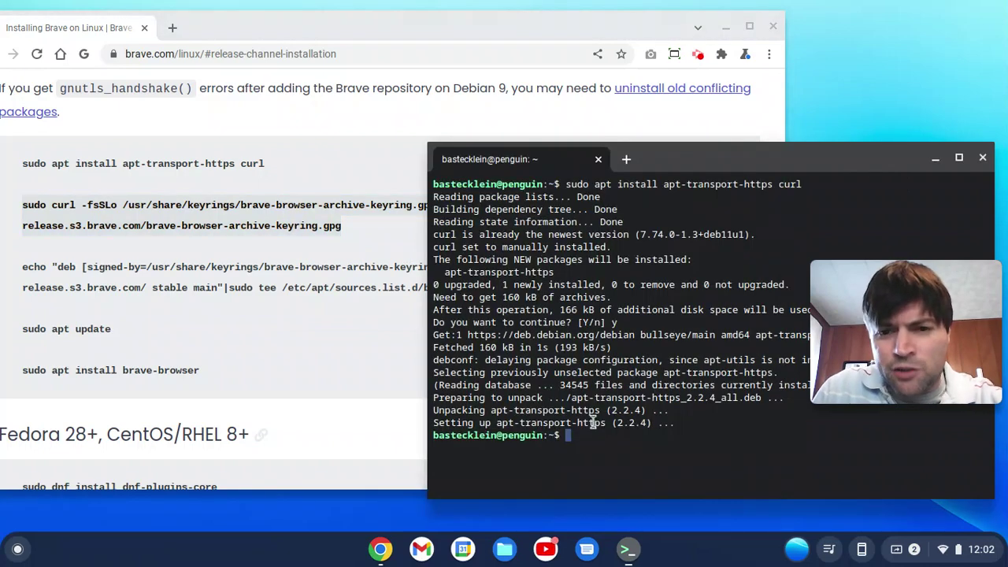
{"action": "key", "text": "ctrl+shift+v"}
{"action": "key", "text": "Return"}
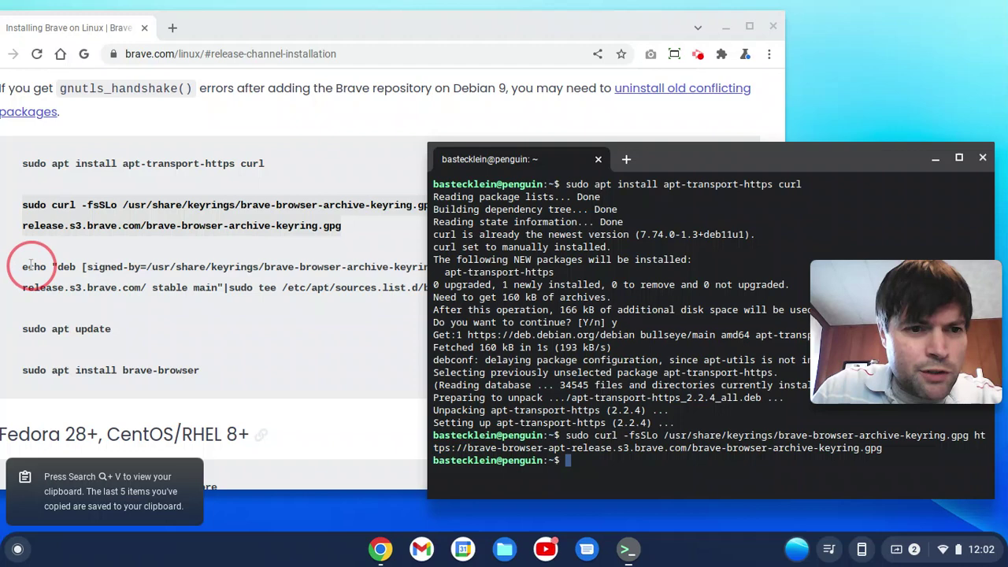
Copy the echo command adding the Brave apt source and paste it at the prompt.
{"action": "left_click_drag", "start_coordinate": [21, 266], "coordinate": [581, 292]}
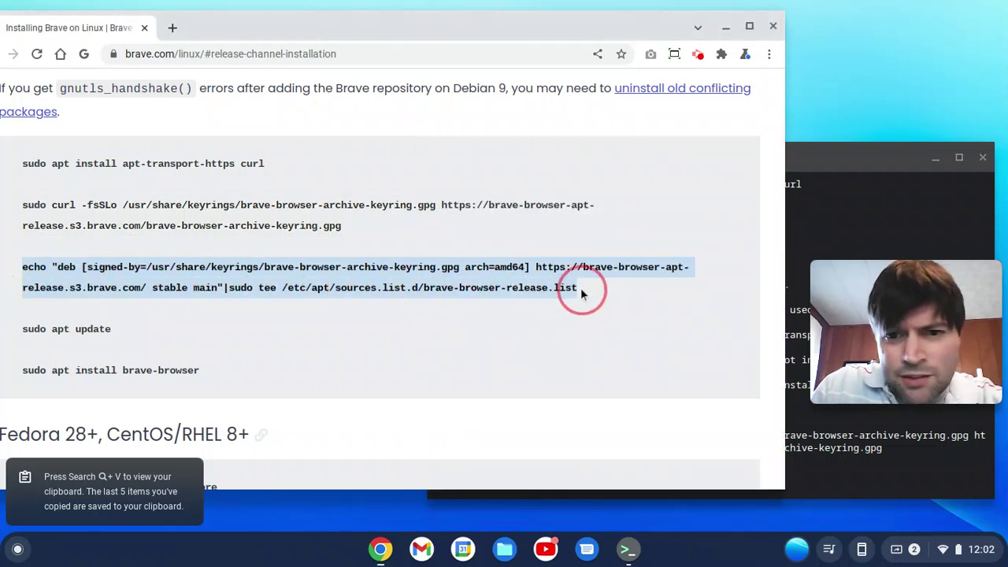
{"action": "right_click", "coordinate": [545, 288]}
{"action": "left_click", "coordinate": [583, 297]}
{"action": "left_click", "coordinate": [778, 187]}
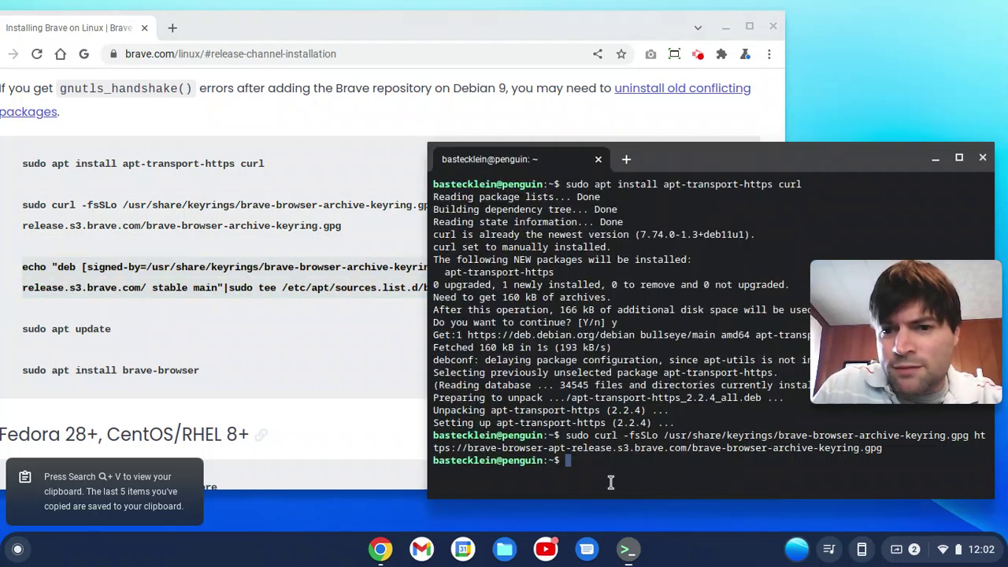
{"action": "right_click", "coordinate": [608, 487]}
Run the Brave repository echo command, then copy and run sudo apt update from the page.
{"action": "key", "text": "Return"}
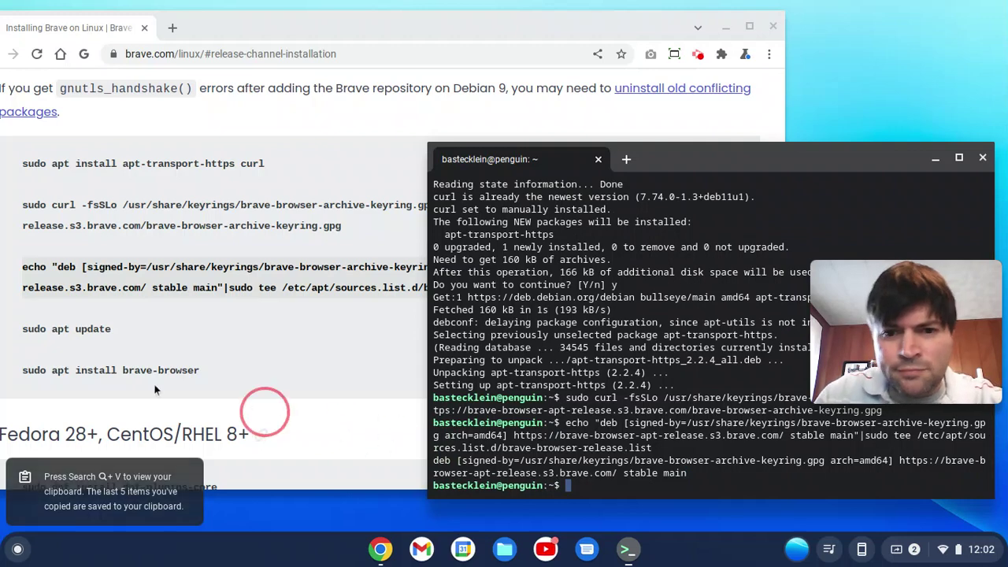
{"action": "left_click_drag", "start_coordinate": [27, 328], "coordinate": [113, 332]}
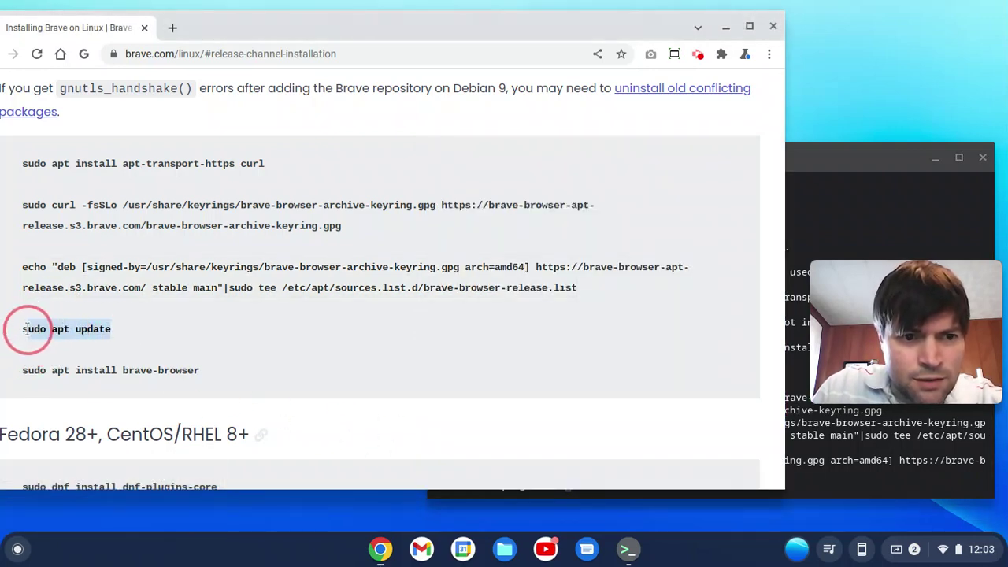
{"action": "right_click", "coordinate": [38, 331]}
{"action": "left_click", "coordinate": [74, 342]}
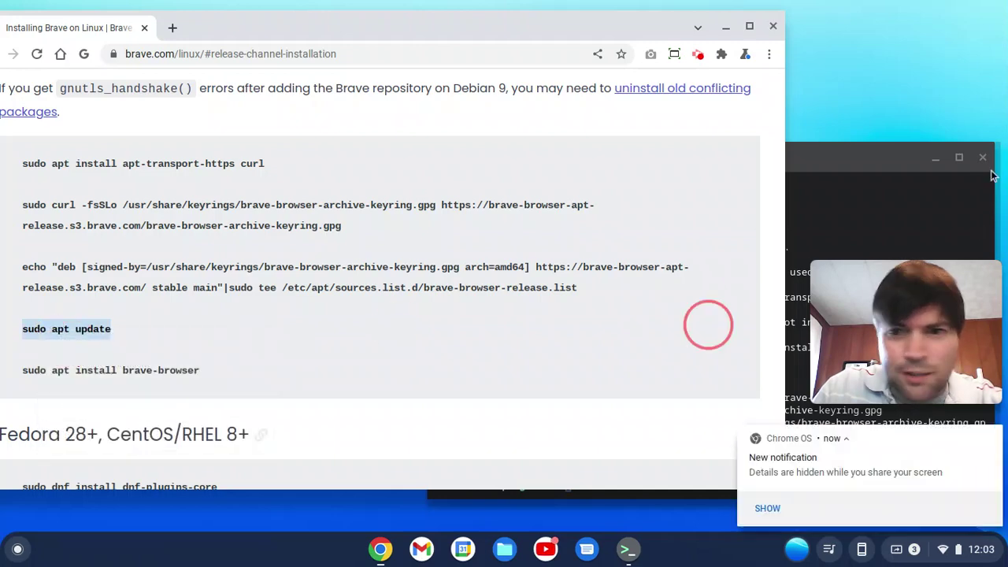
{"action": "left_click", "coordinate": [844, 152]}
{"action": "key", "text": "ctrl+shift+v"}
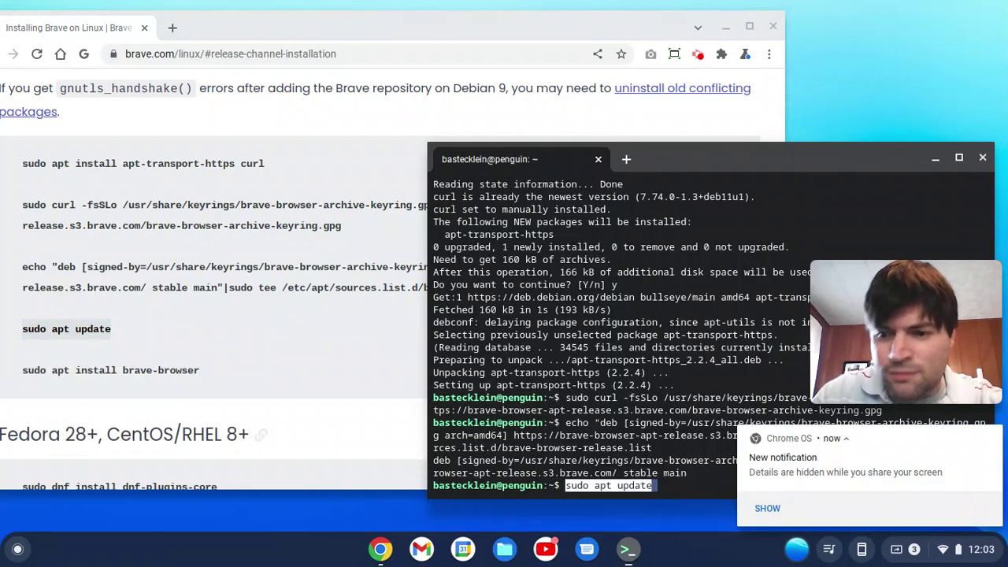
{"action": "key", "text": "Return"}
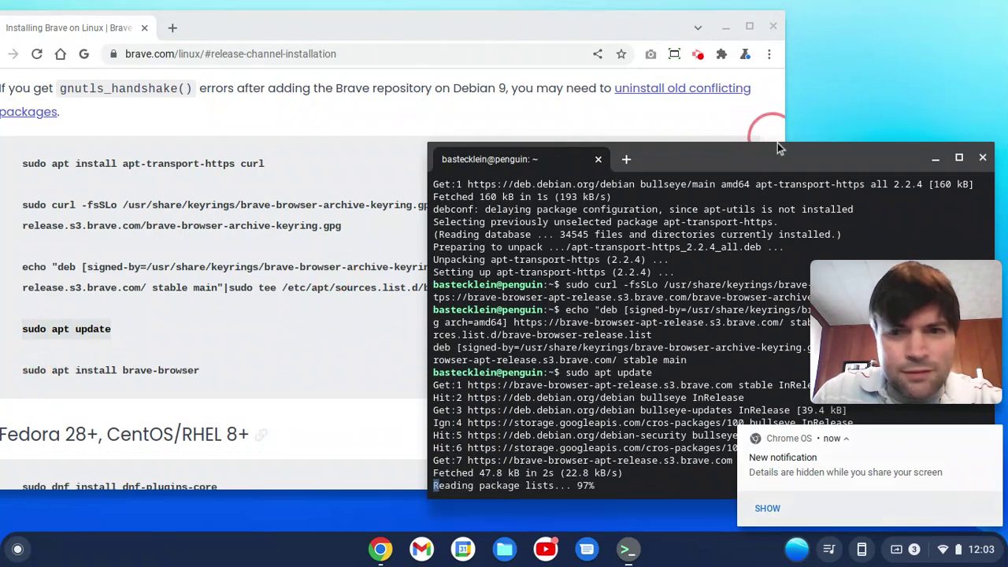
{"action": "left_click_drag", "start_coordinate": [778, 147], "coordinate": [753, 87]}
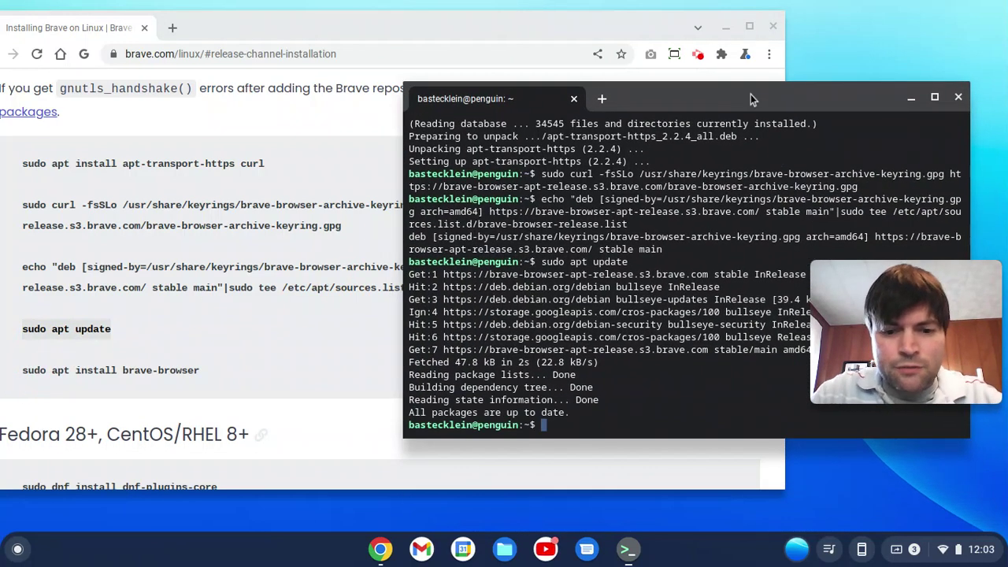
Run 'sudo apt install brave-browser' and confirm with y to start downloading packages.
{"action": "type", "text": "sudo apt install"}
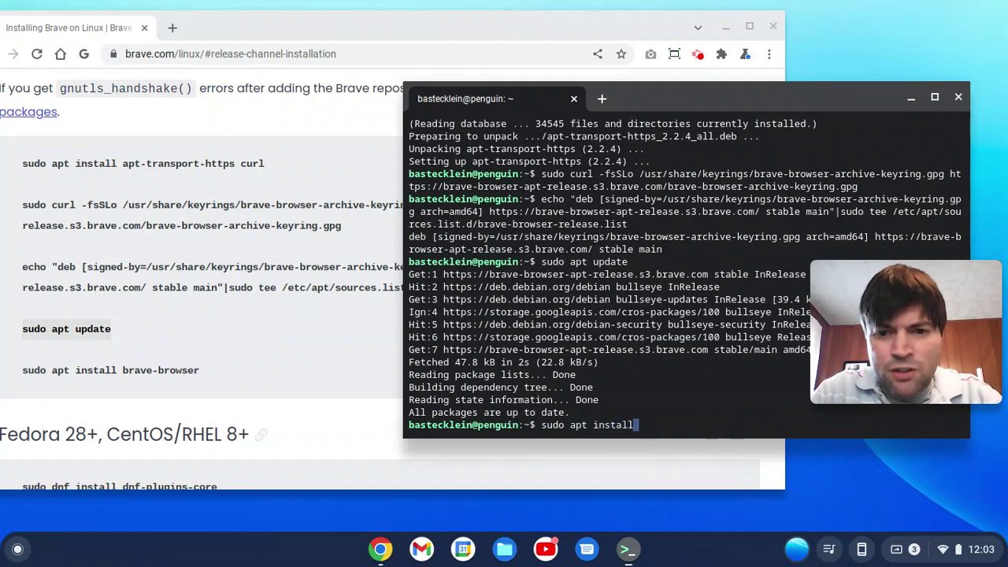
{"action": "type", "text": " brave-"}
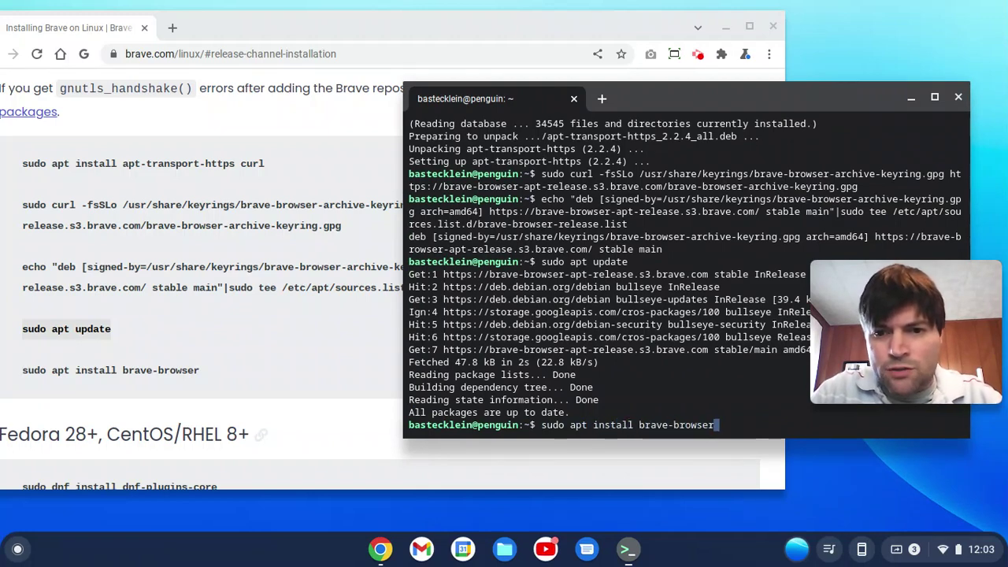
{"action": "type", "text": "browser"}
{"action": "key", "text": "Return"}
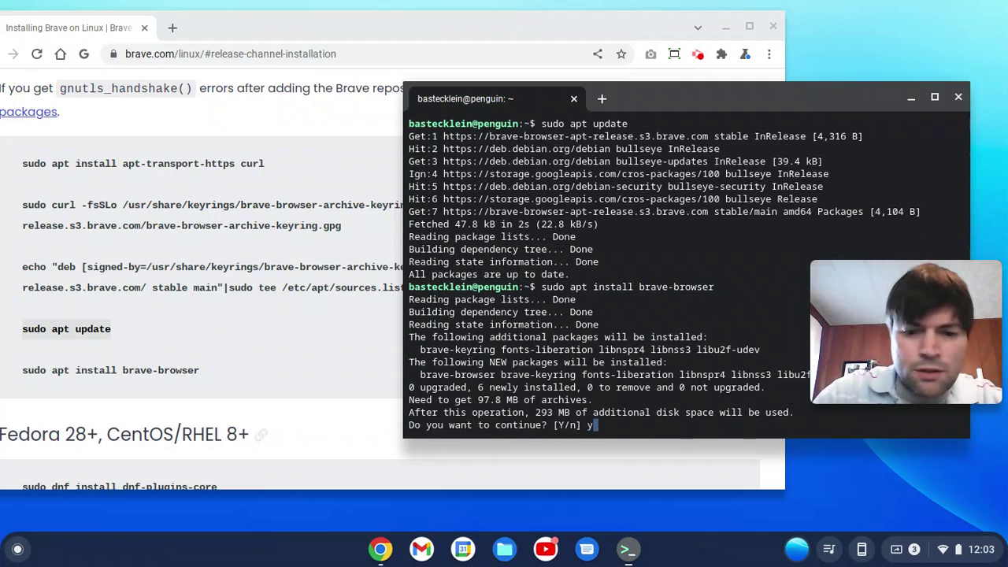
{"action": "type", "text": "y"}
{"action": "key", "text": "Return"}
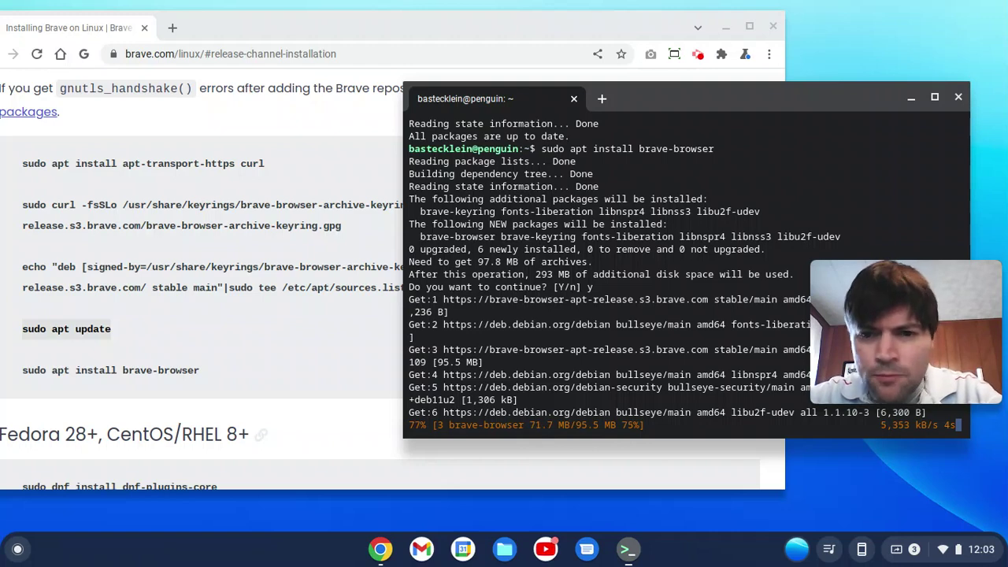
Move the terminal and minimize the Chrome install guide while brave-browser 1.36.109 finishes installing.
{"action": "left_click_drag", "start_coordinate": [795, 102], "coordinate": [571, 177]}
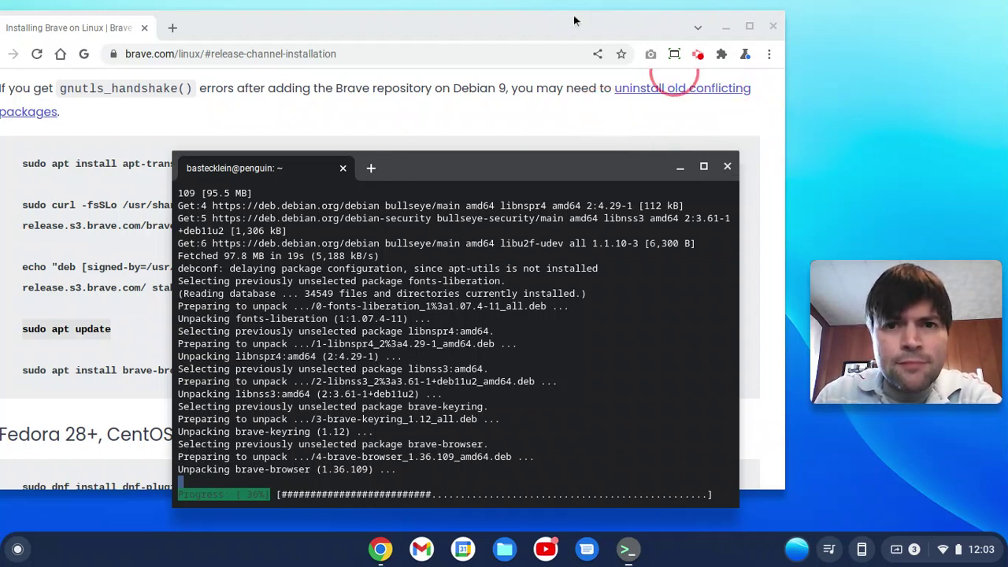
{"action": "left_click_drag", "start_coordinate": [572, 20], "coordinate": [585, 26]}
{"action": "scroll", "coordinate": [532, 130], "scroll_direction": "down", "scroll_amount": 5}
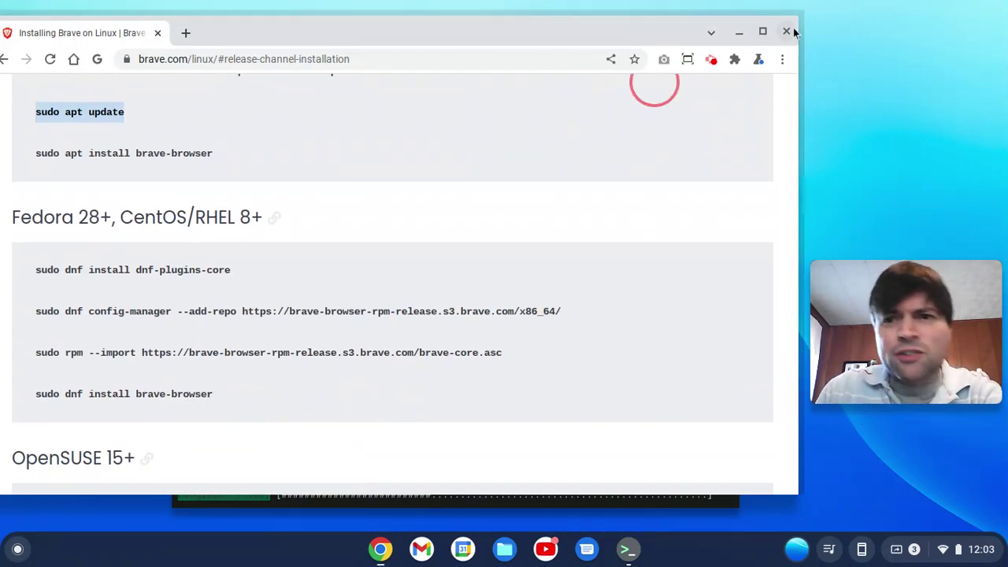
{"action": "left_click", "coordinate": [743, 32]}
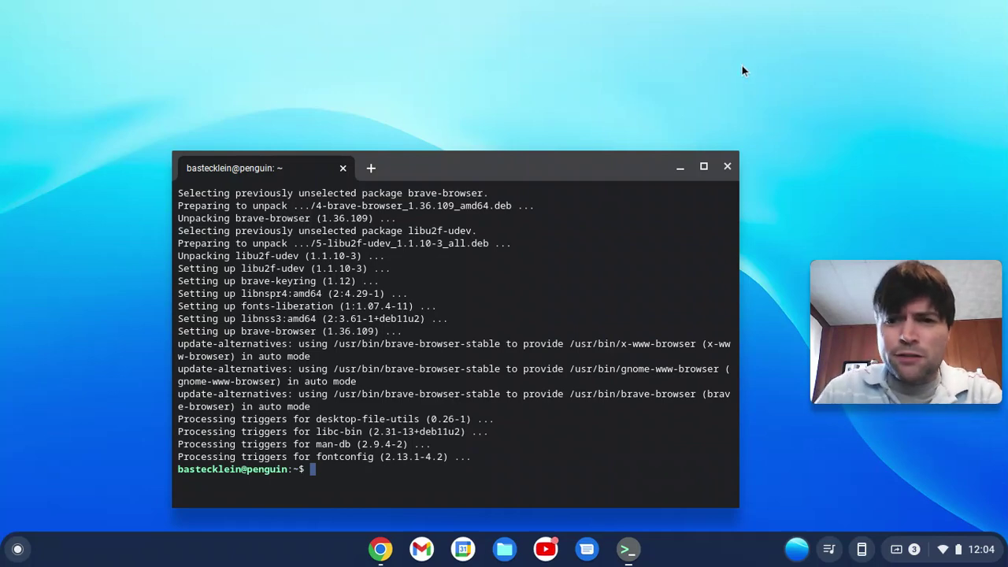
Launch the newly installed Brave from the Launcher's Linux apps folder.
{"action": "left_click", "coordinate": [17, 550]}
{"action": "scroll", "coordinate": [240, 373], "scroll_direction": "down", "scroll_amount": 10}
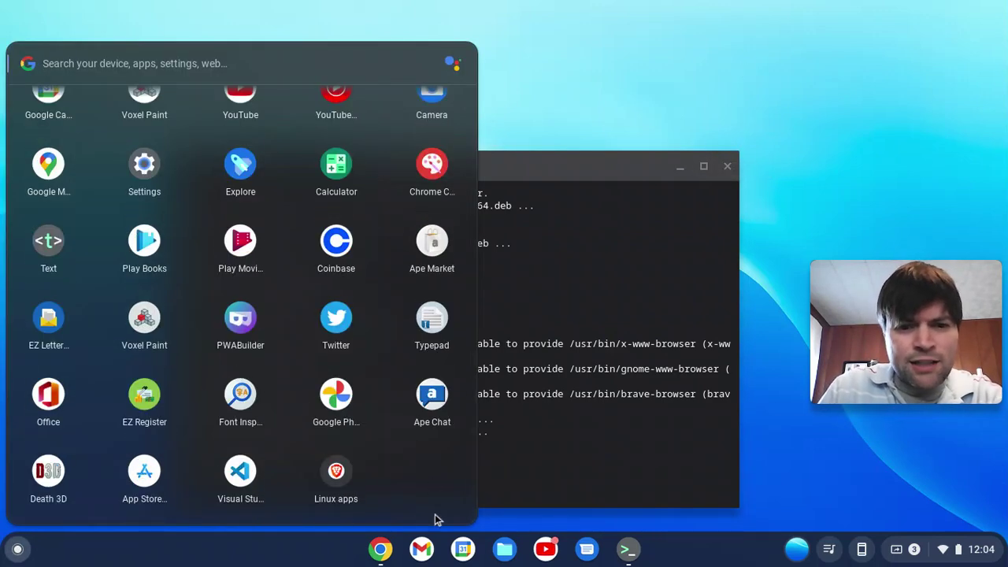
{"action": "left_click", "coordinate": [337, 475]}
{"action": "left_click", "coordinate": [308, 429]}
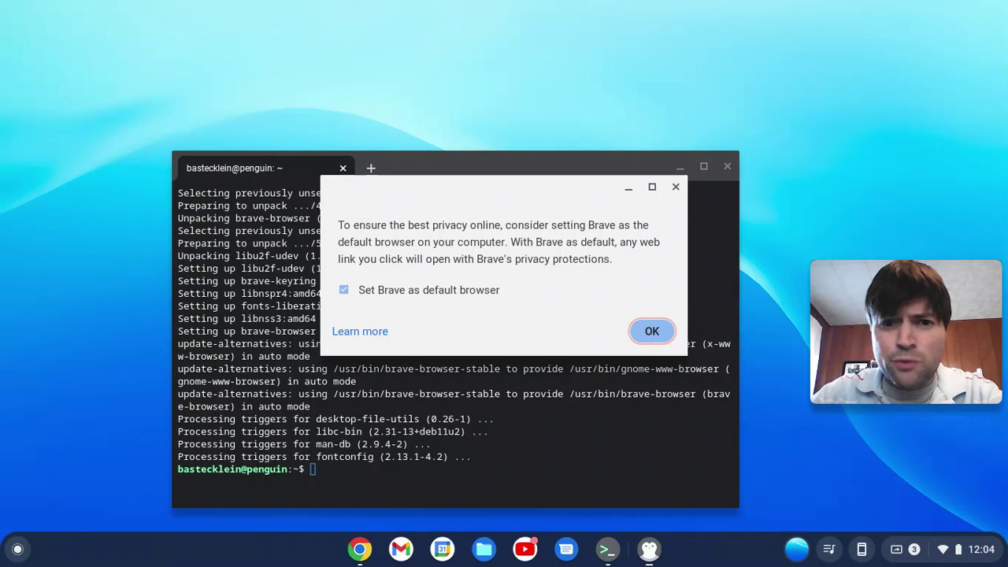
Decline setting Brave as default browser and advance the welcome tour to the import step.
{"action": "left_click", "coordinate": [342, 290]}
{"action": "left_click", "coordinate": [651, 331]}
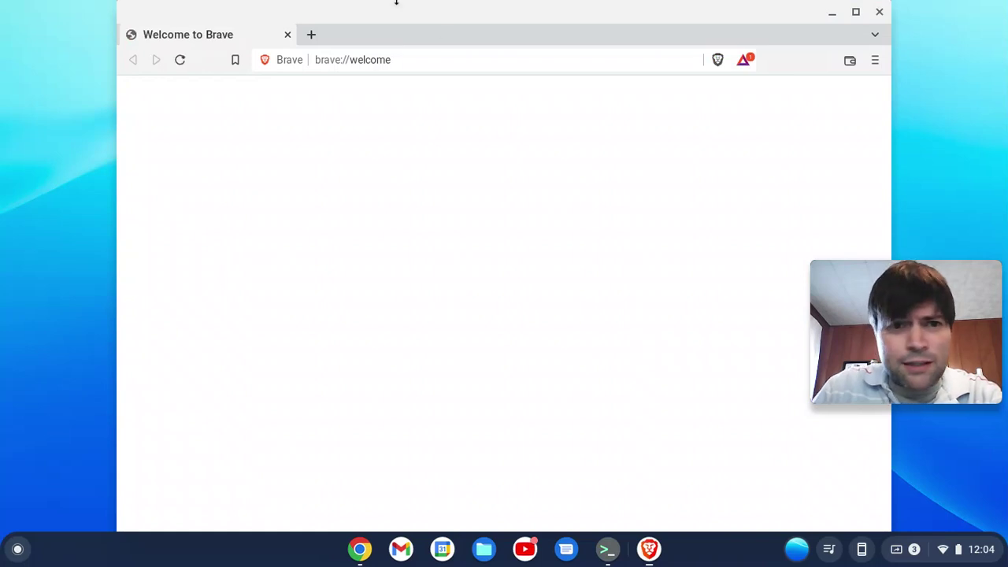
{"action": "left_click_drag", "start_coordinate": [392, 12], "coordinate": [295, 22]}
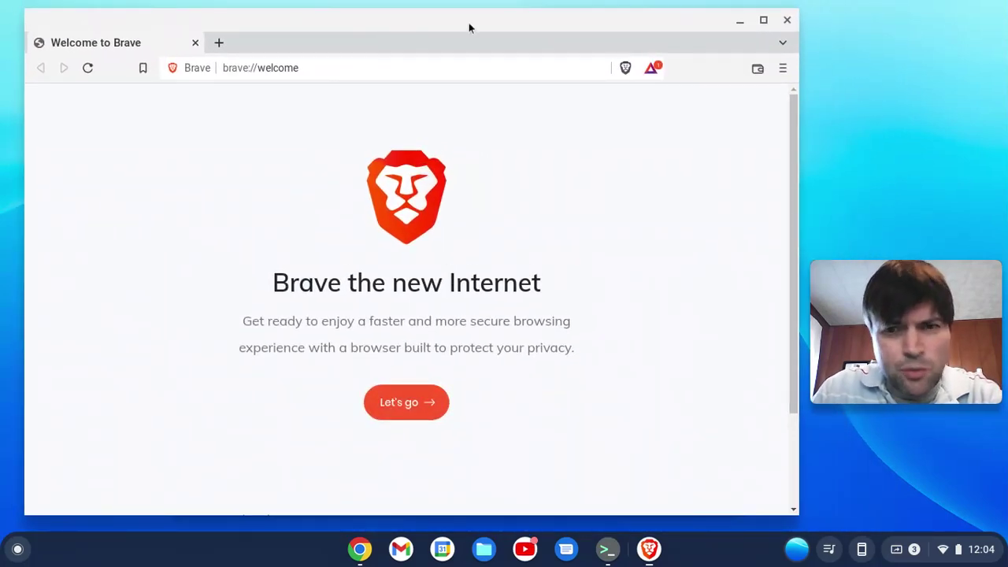
{"action": "left_click", "coordinate": [380, 69]}
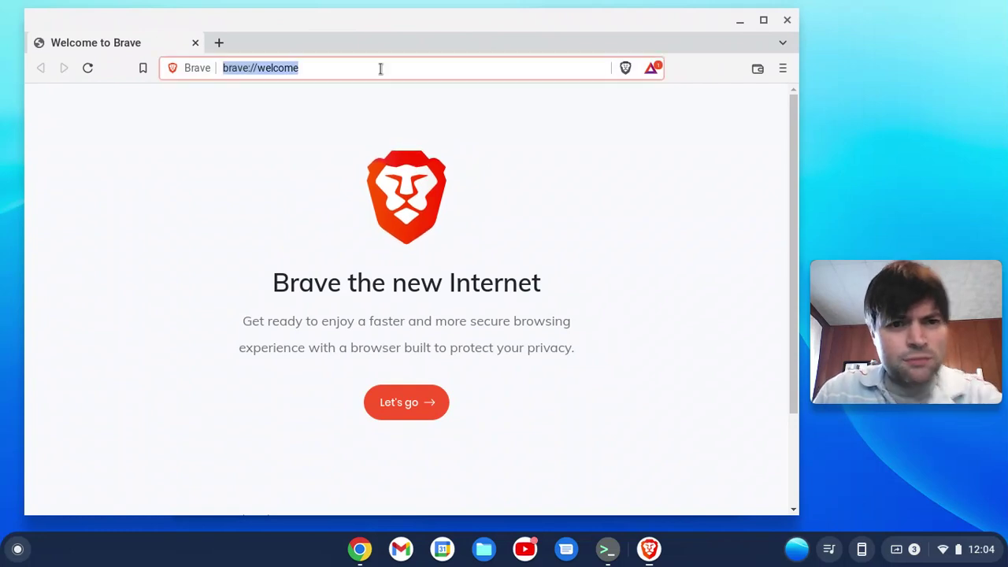
{"action": "left_click", "coordinate": [406, 405]}
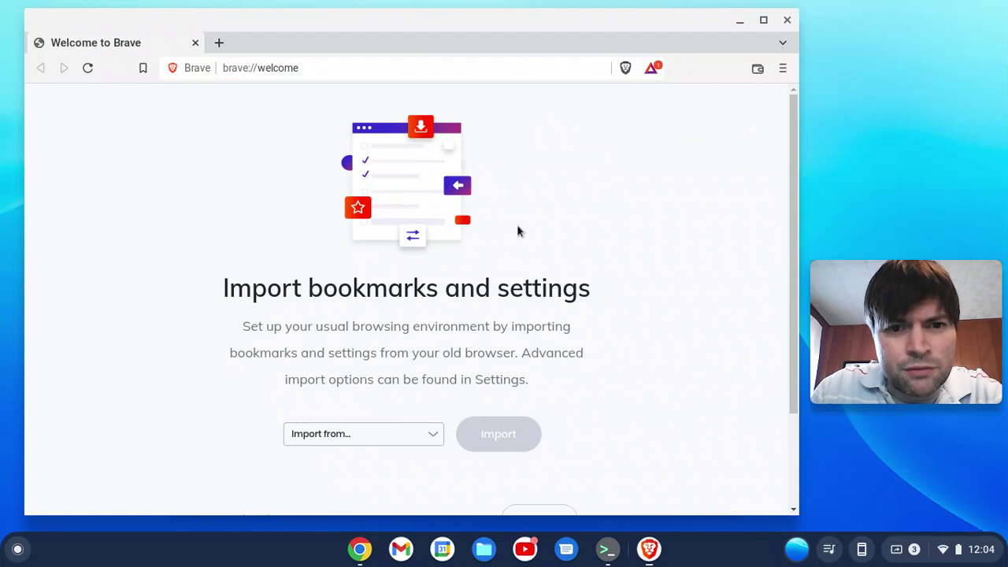
{"action": "left_click", "coordinate": [401, 63]}
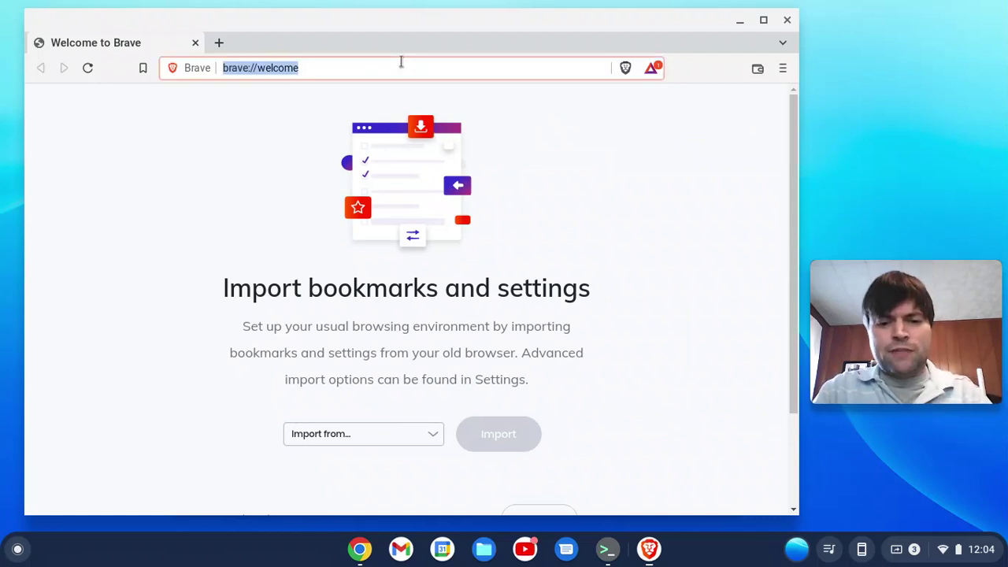
Search 'ape apps' in Brave, open ape-apps.com, then open a new tab.
{"action": "type", "text": "ape apps"}
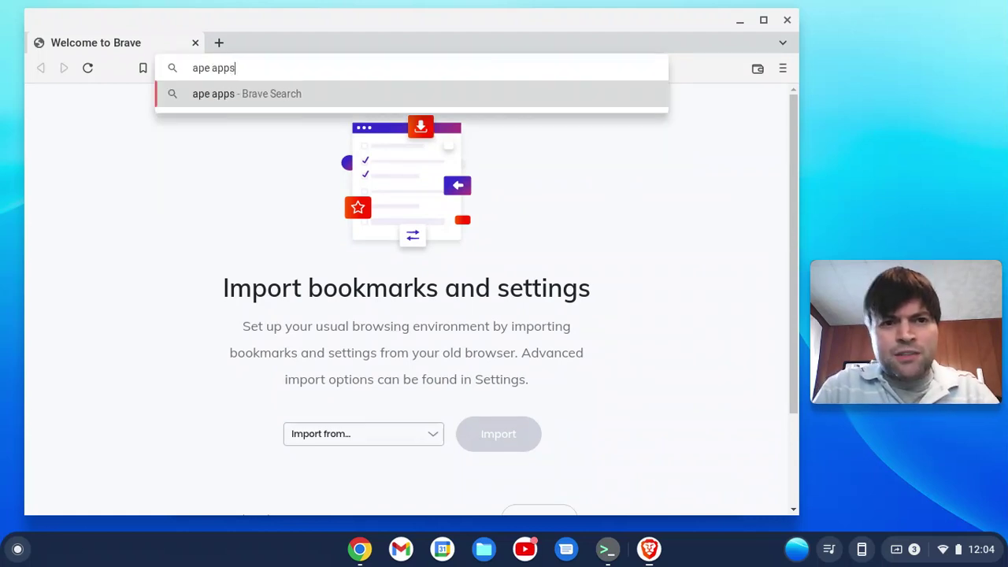
{"action": "key", "text": "Return"}
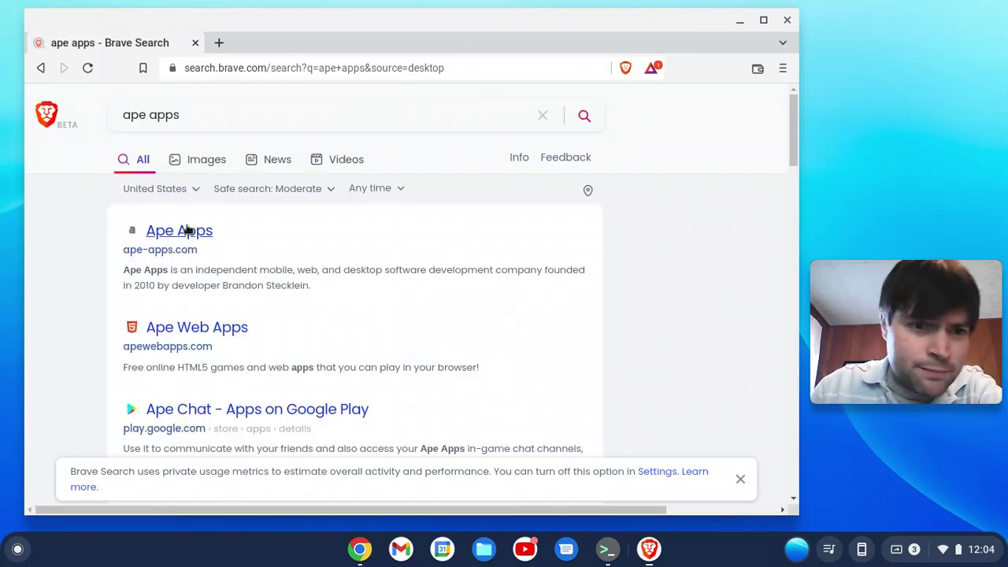
{"action": "left_click", "coordinate": [183, 230]}
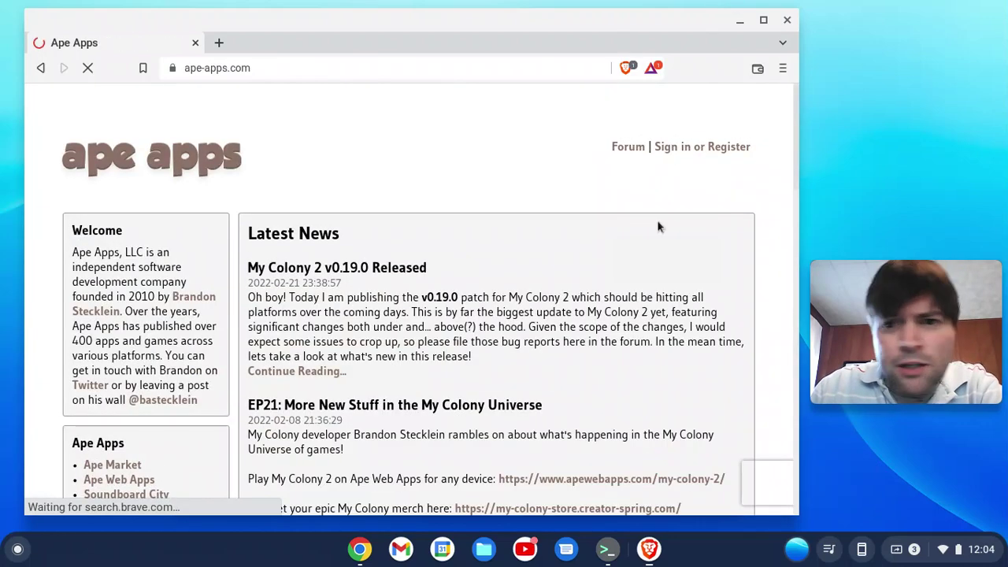
{"action": "scroll", "coordinate": [658, 227], "scroll_direction": "down", "scroll_amount": 3}
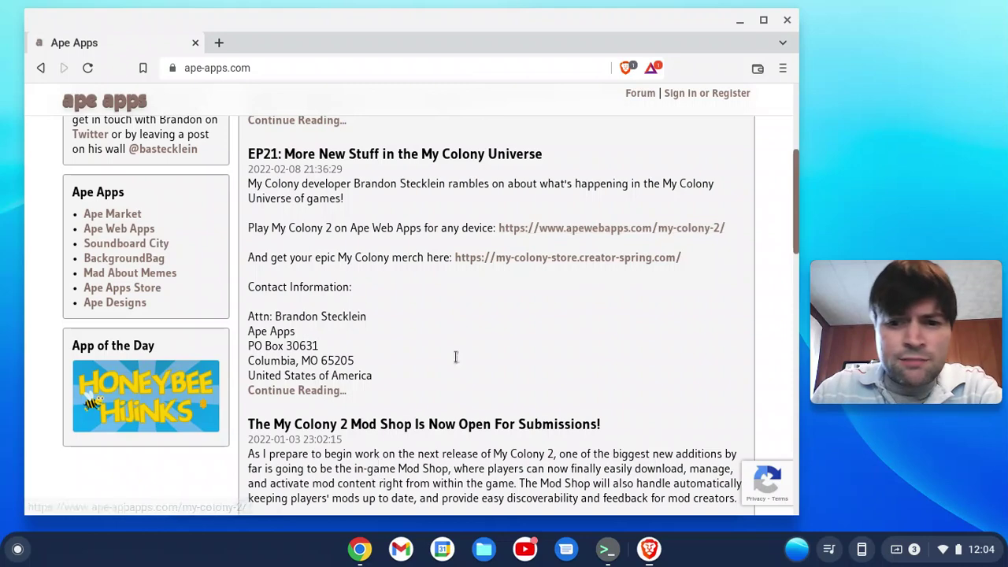
{"action": "left_click_drag", "start_coordinate": [564, 30], "coordinate": [226, 35]}
{"action": "left_click", "coordinate": [210, 45]}
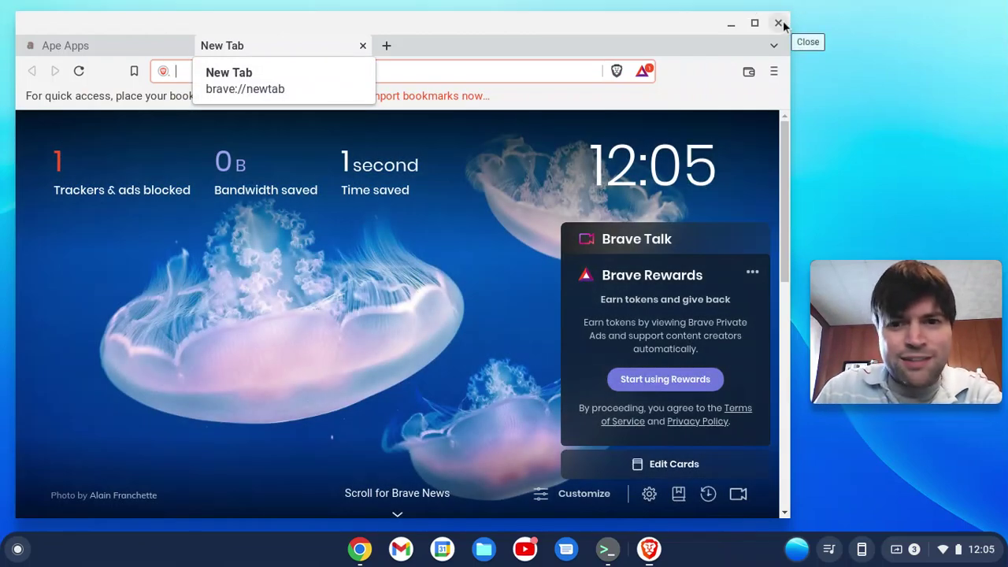
Close Brave and return to the Chrome window showing the Brave Linux install guide.
{"action": "left_click", "coordinate": [779, 23]}
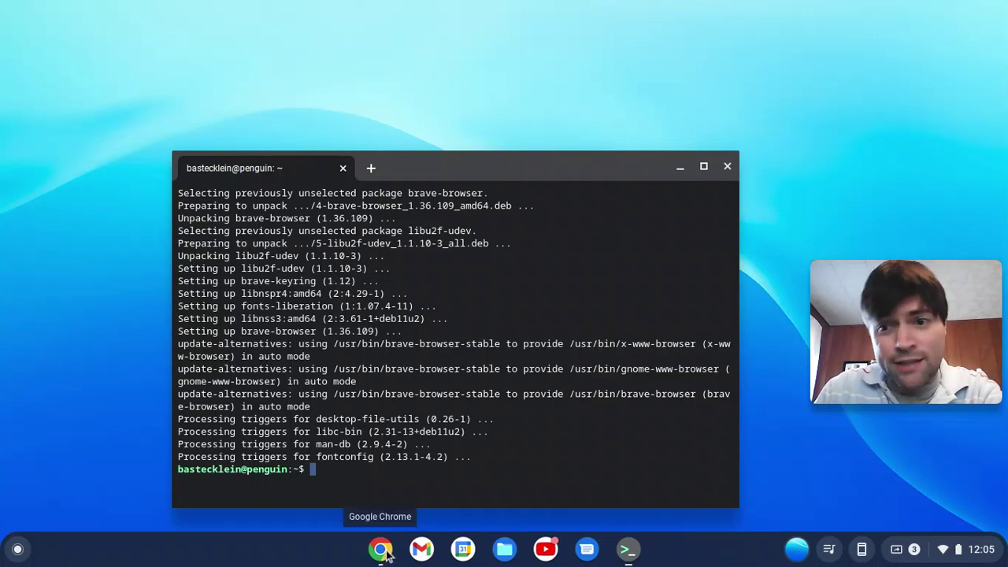
{"action": "left_click", "coordinate": [382, 549]}
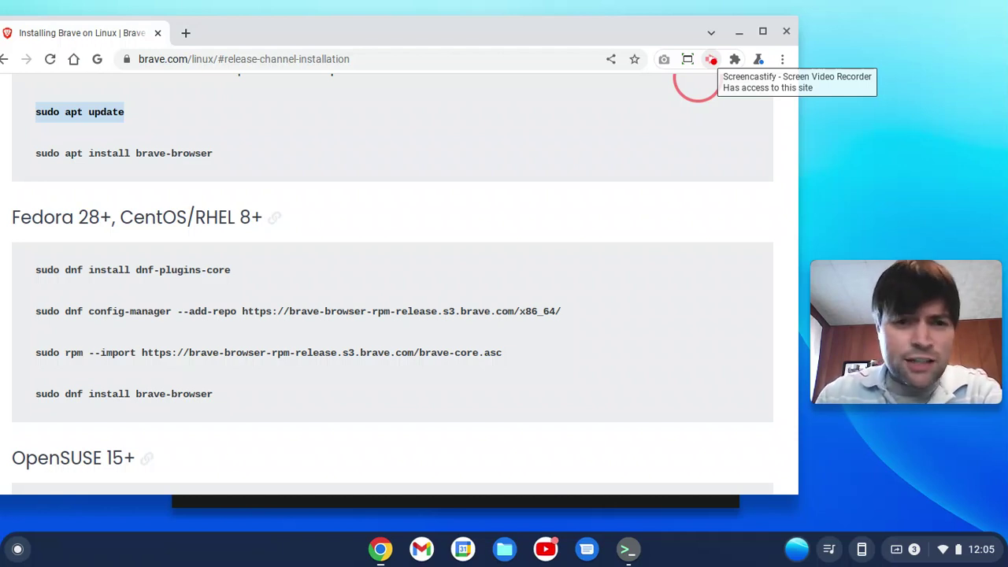
{"action": "left_click", "coordinate": [711, 60]}
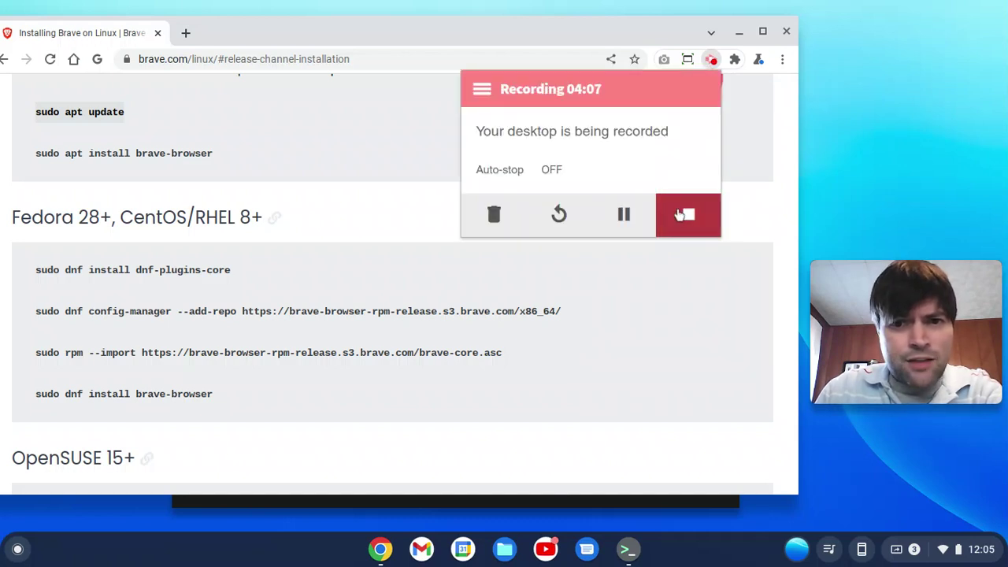